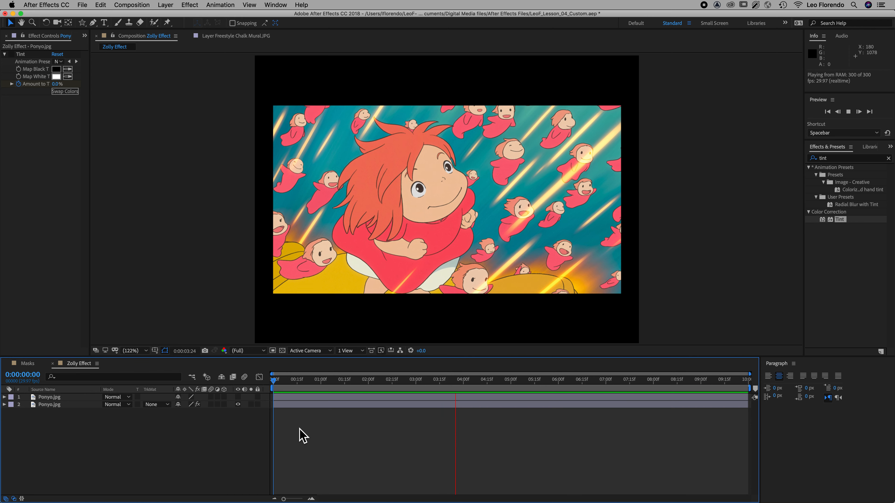
Preview the background layer's animation on its own, and turn the upper Ponyo.jpg layer's visibility on
key("space")
key("space")
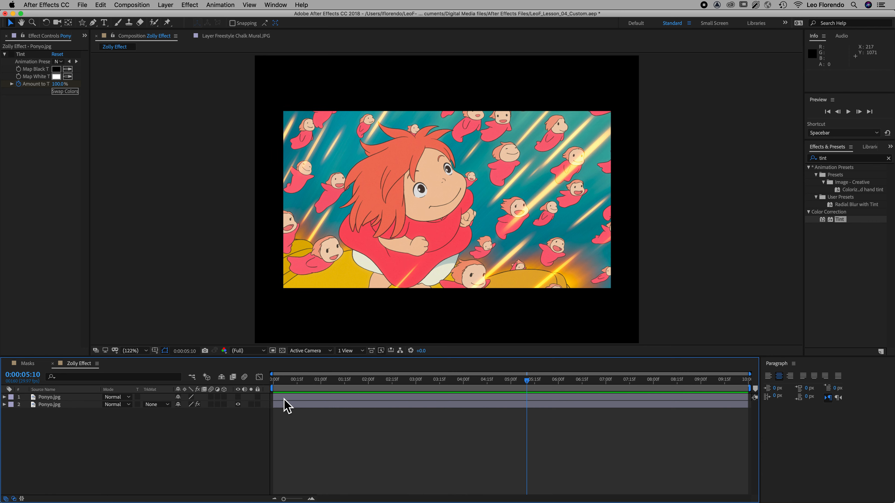
left_click(238, 397)
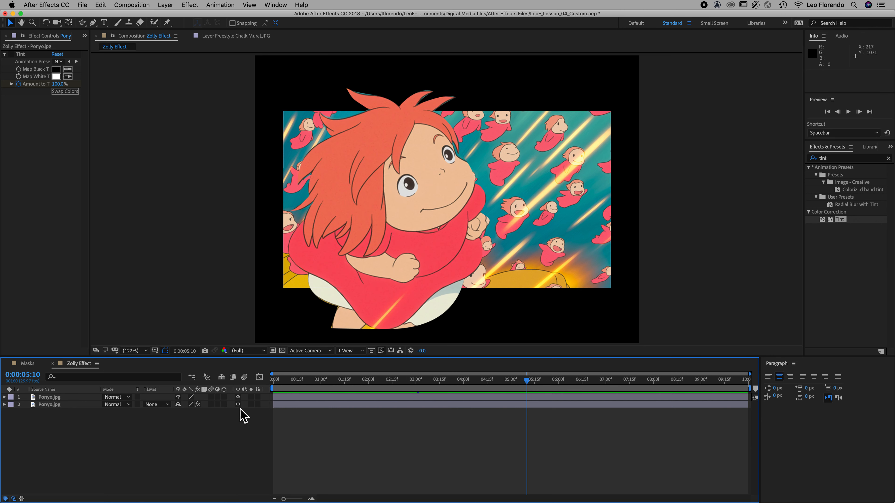
Examine the masked character layer alone at the composition's start, and make the background Ponyo.jpg layer visible again
left_click_drag(527, 382, 210, 402)
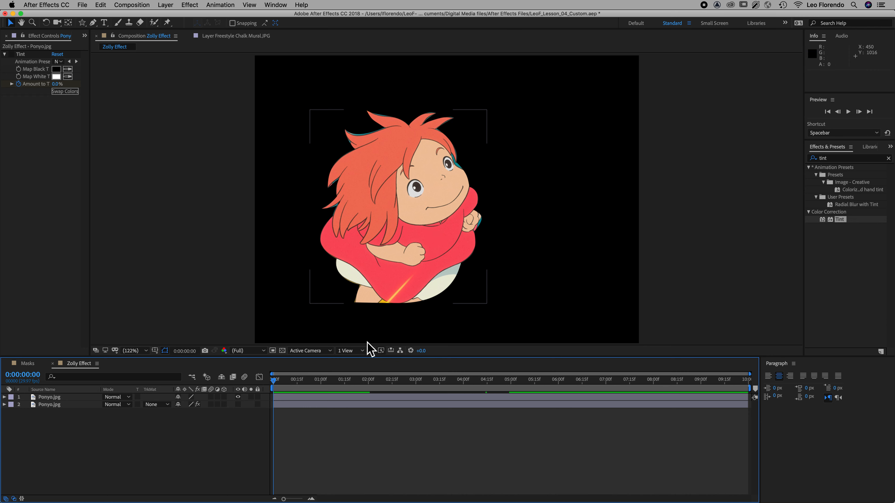
left_click_drag(280, 382, 203, 410)
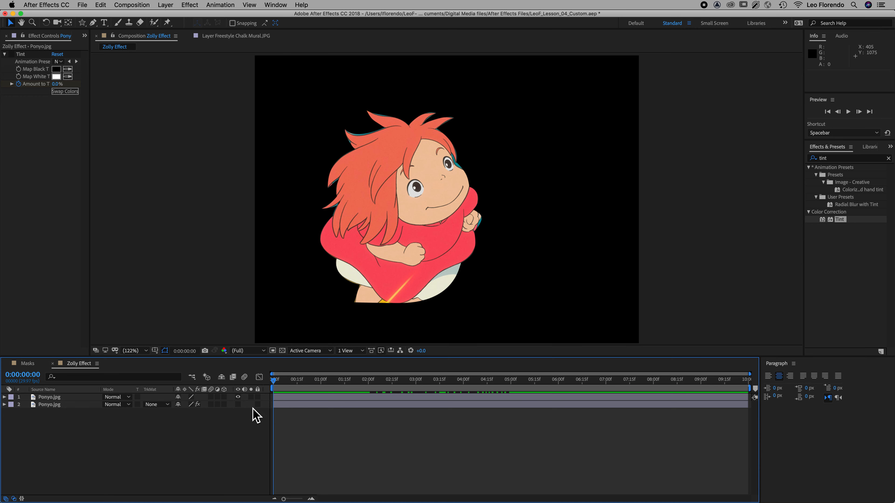
left_click(238, 404)
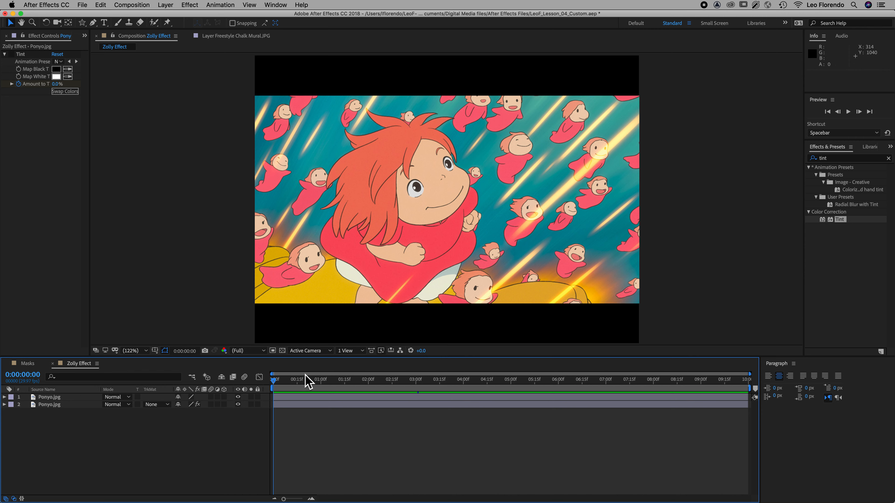
Play the combined animation with both Ponyo.jpg layers visible, and return the playhead to 0:00
key("space")
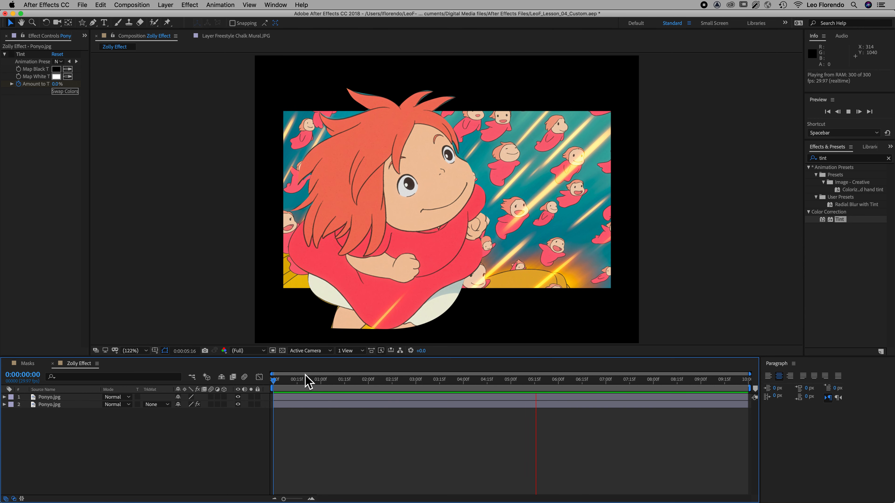
key("space")
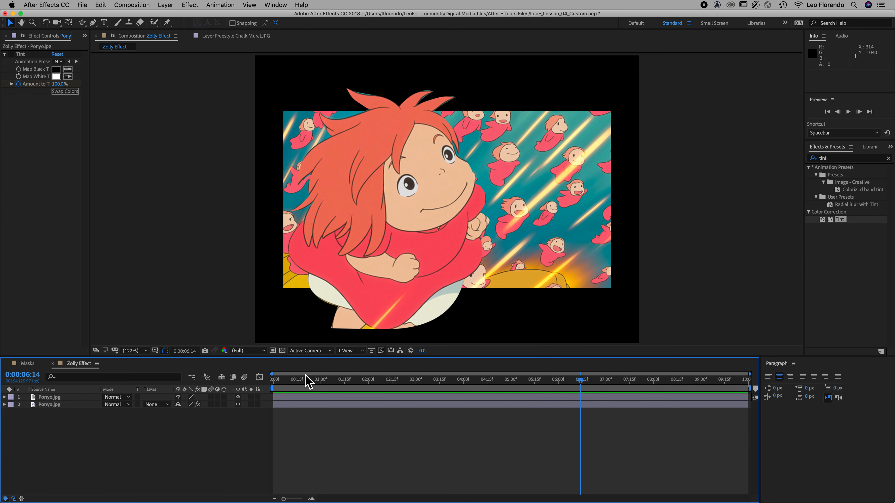
left_click_drag(580, 384, 248, 416)
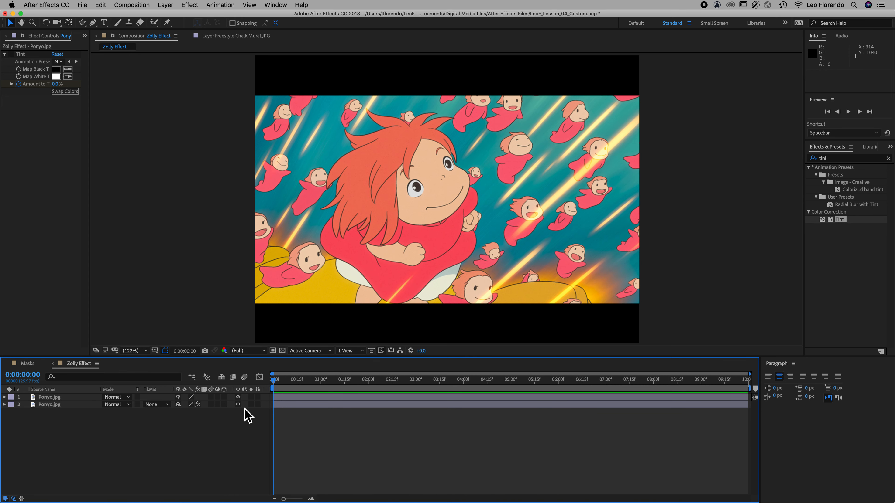
Reveal the background layer's animated properties and examine how Amount to Tint and Scale change from the 2:00 keyframes onward
left_click(49, 404)
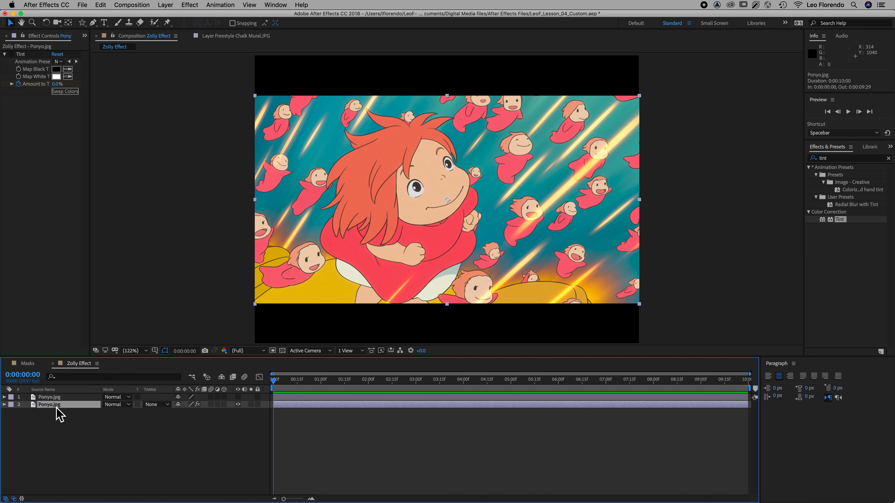
key("u")
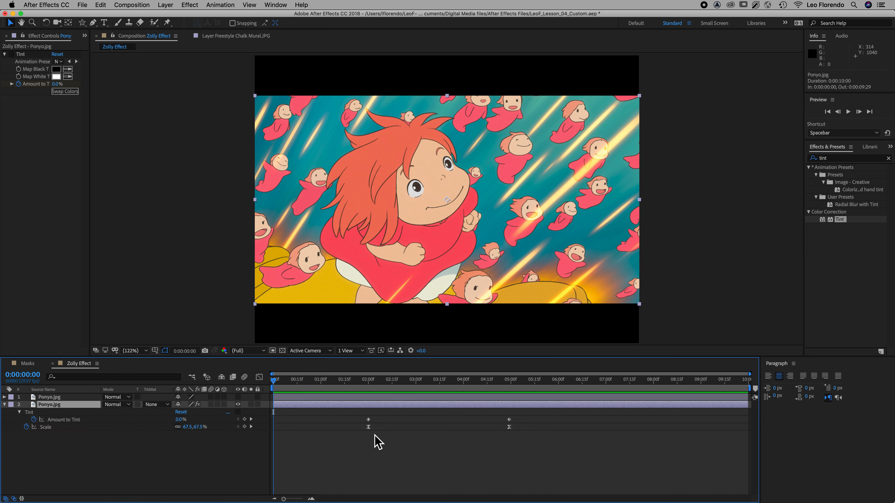
left_click_drag(274, 381, 366, 387)
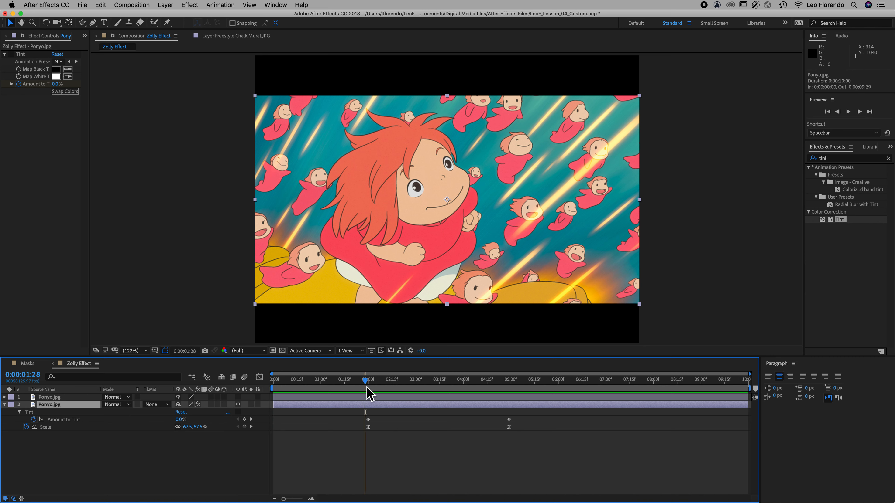
key("Page_Down")
key("Page_Down")
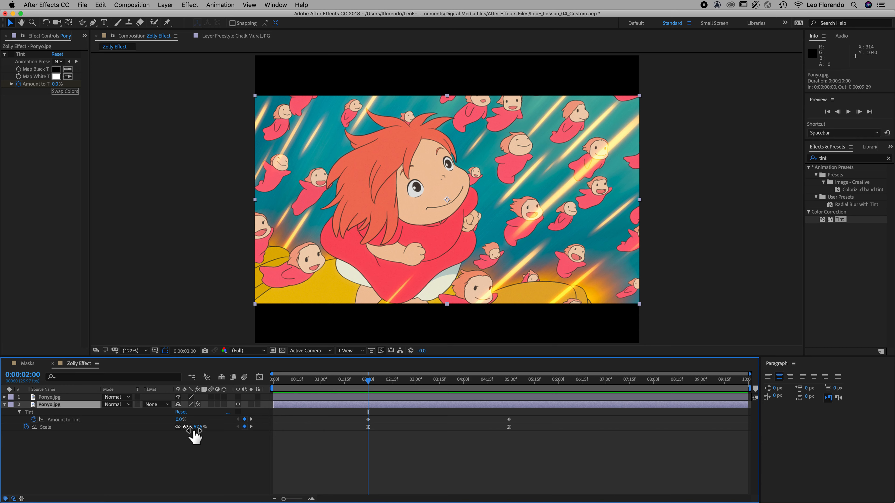
left_click_drag(374, 385, 511, 397)
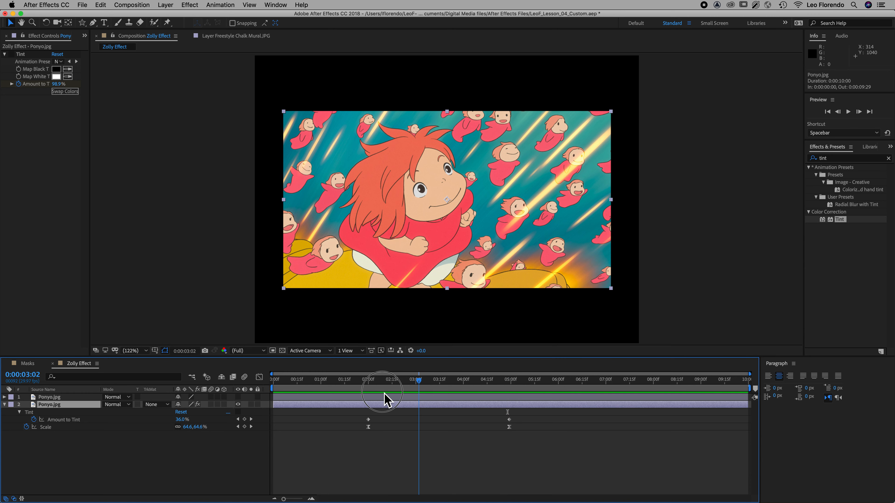
mouse_move(385, 398)
left_mouse_down()
mouse_move(368, 401)
mouse_move(513, 406)
mouse_move(381, 409)
left_mouse_up()
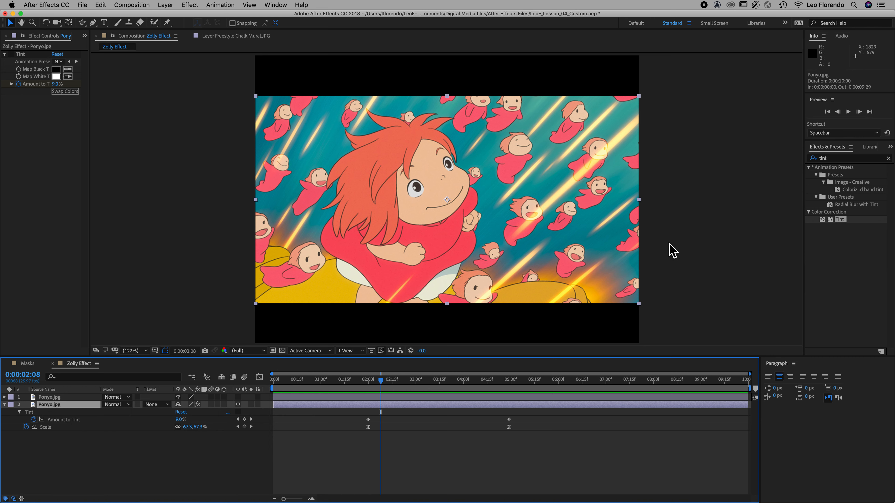
Enable the Tint effect on the background Ponyo.jpg layer and preview its animated change between the keyframes
left_click(13, 55)
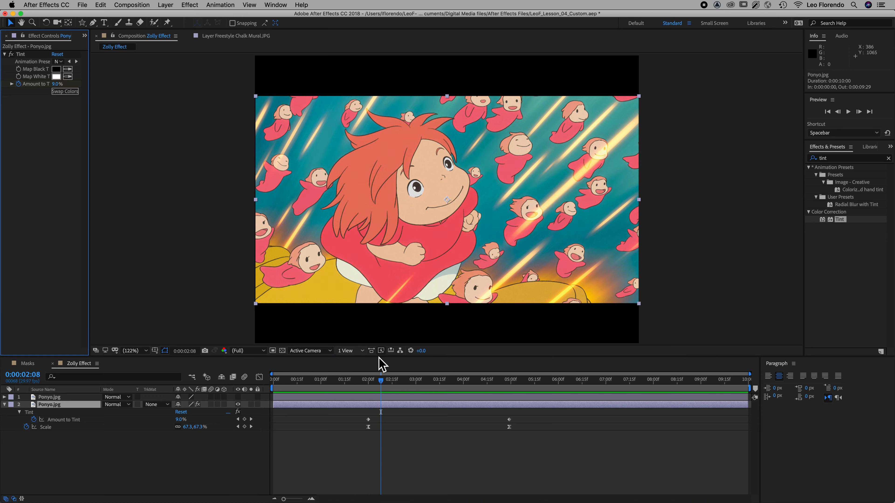
left_click_drag(380, 381, 364, 383)
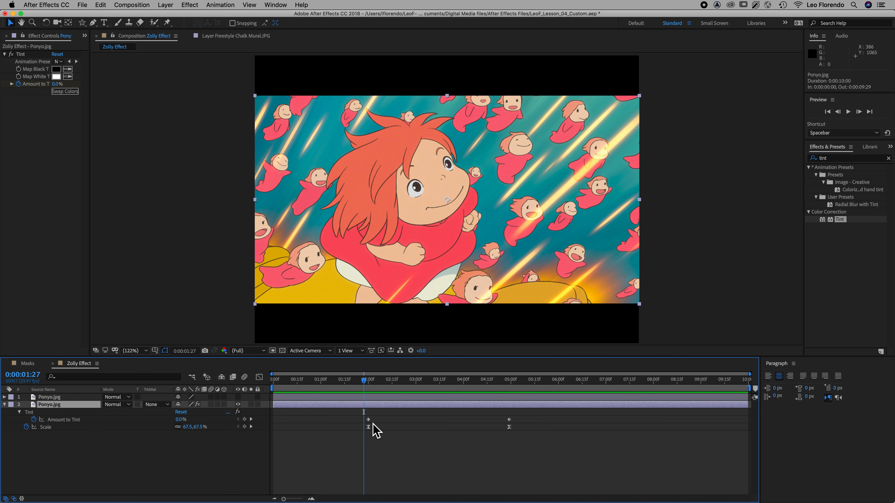
key("k")
key("k")
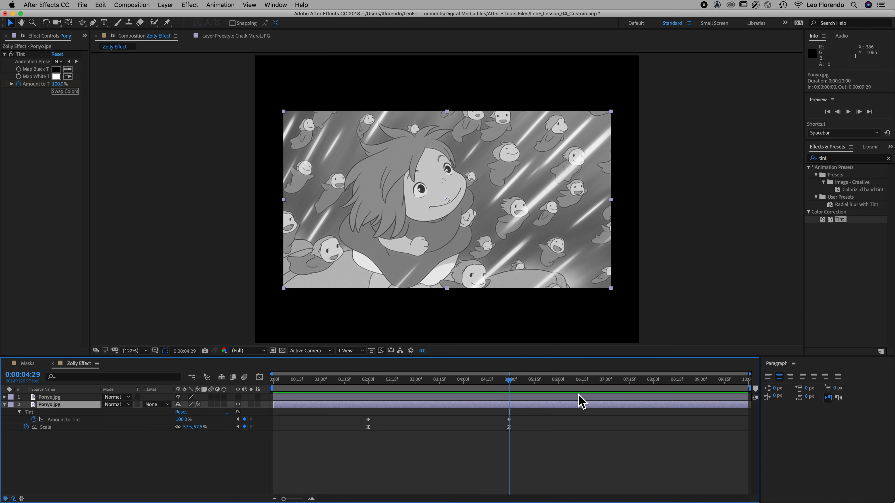
left_click_drag(511, 386, 347, 404)
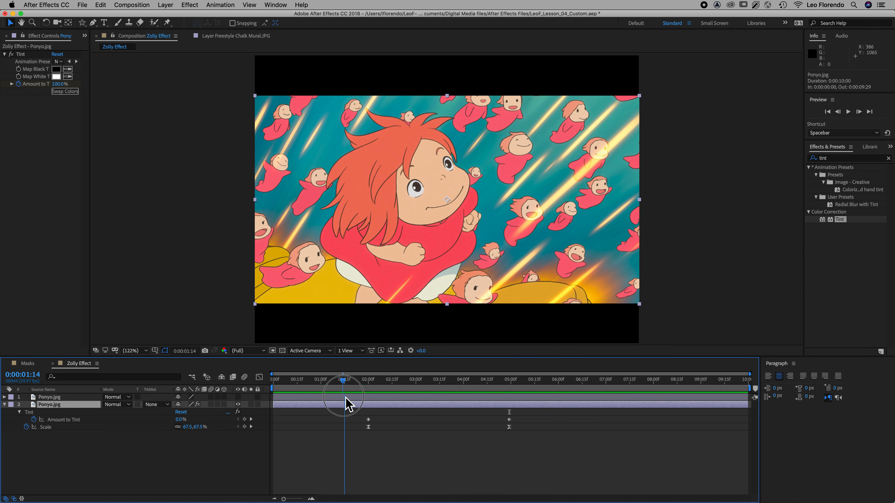
key("space")
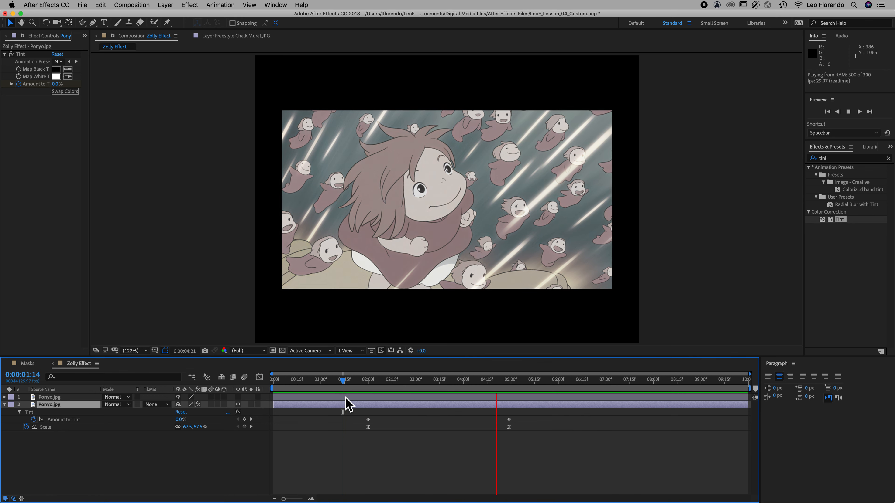
key("space")
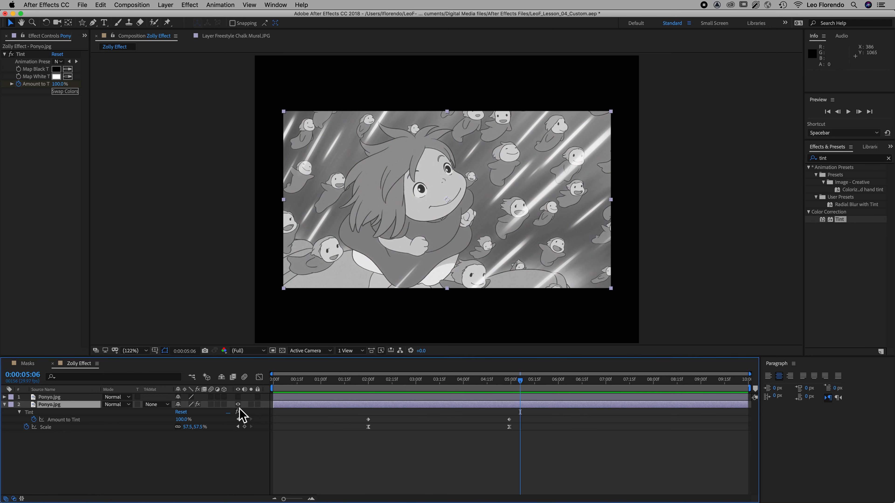
Show the upper Ponyo.jpg layer, hide the background layer, and open the upper layer in its own viewer
left_click(237, 397)
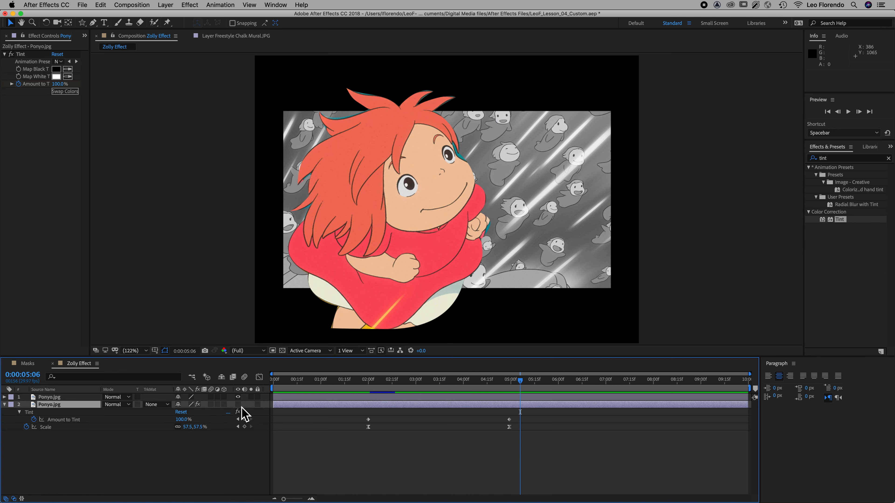
left_click(238, 404)
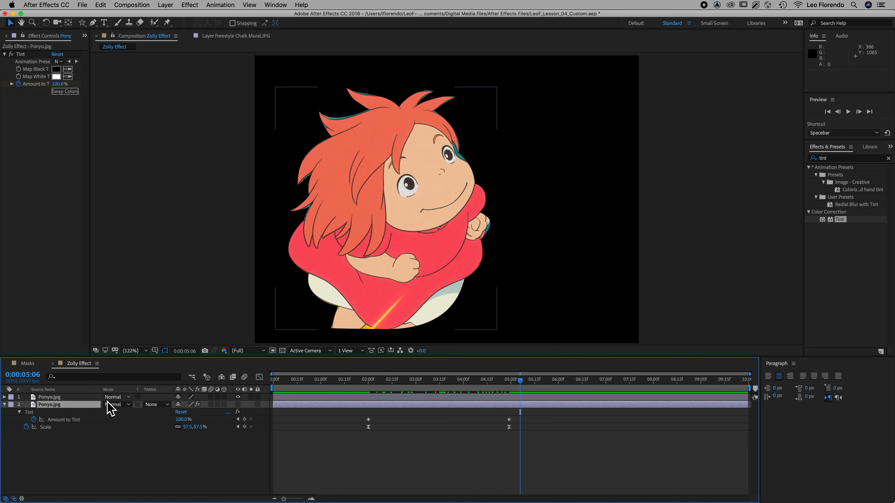
left_click(49, 398)
double_click(48, 398)
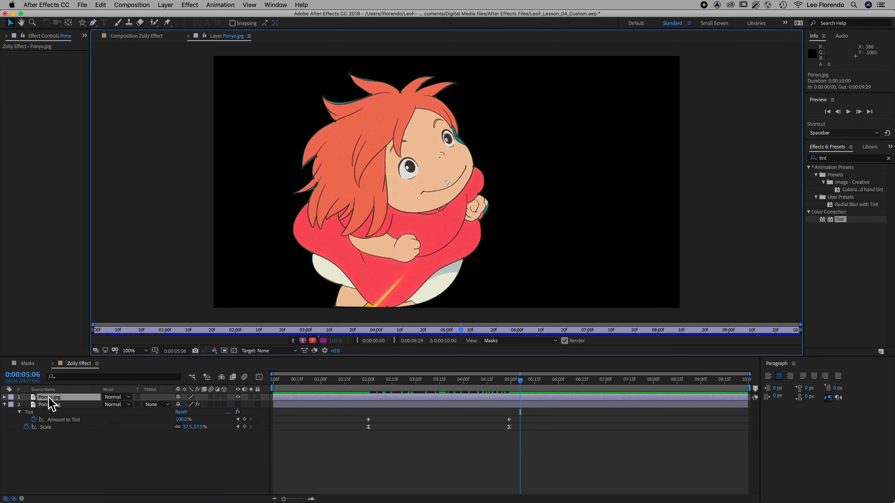
Examine Mask 1's path around the character with mask rendering off, restore rendering, and return to the Zolly Effect composition
left_click(564, 341)
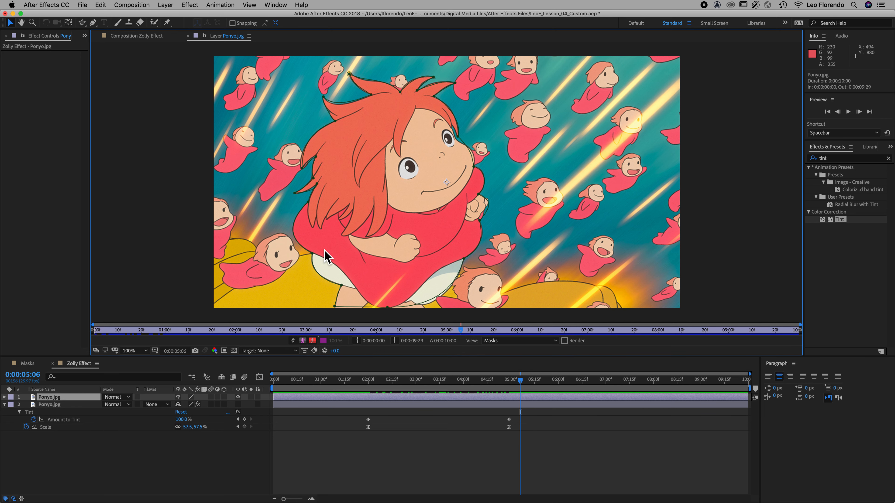
left_click(53, 398)
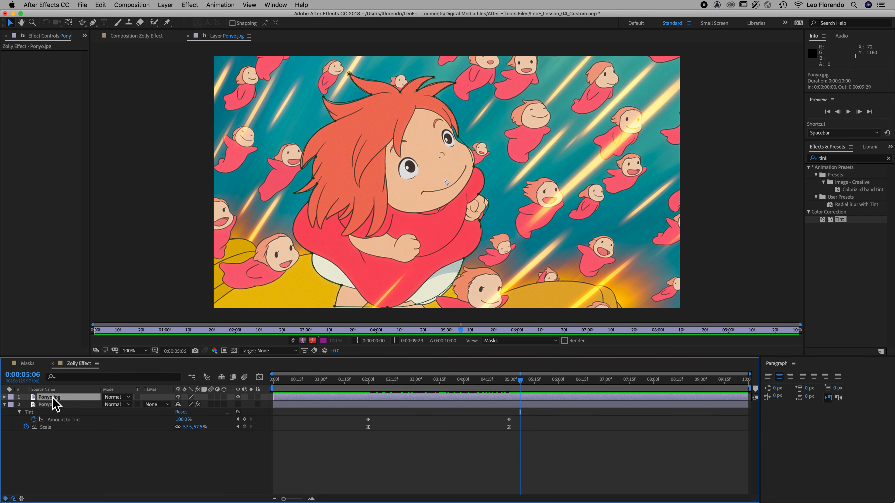
key("m")
left_click(46, 411)
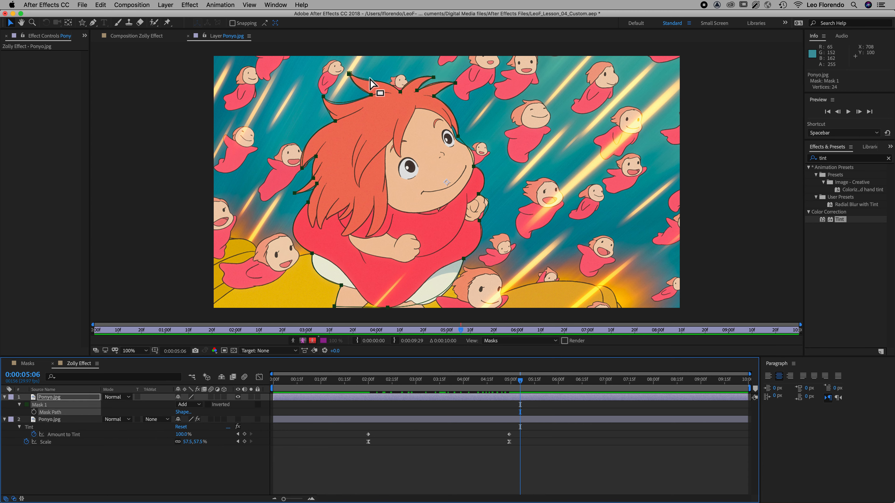
left_click(563, 341)
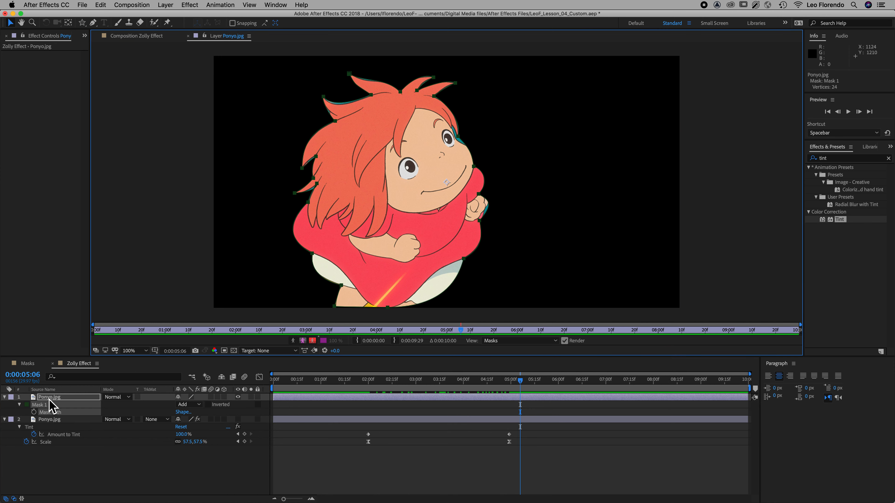
left_click(143, 36)
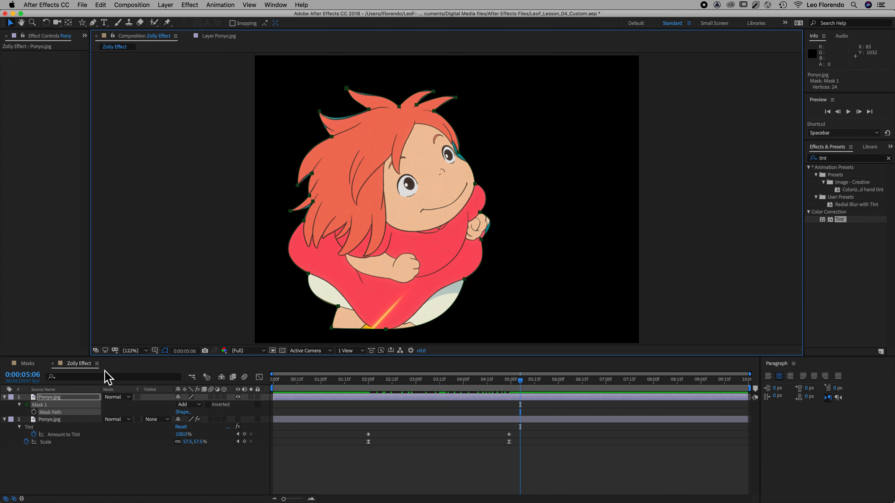
Reveal the upper layer's Scale property and examine its keyframes at 2:00 and 4:29
key("s")
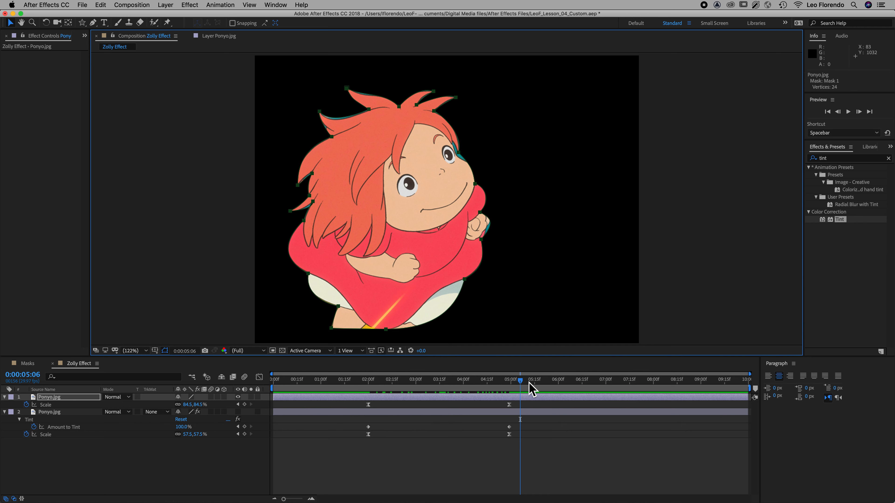
key("j")
key("j")
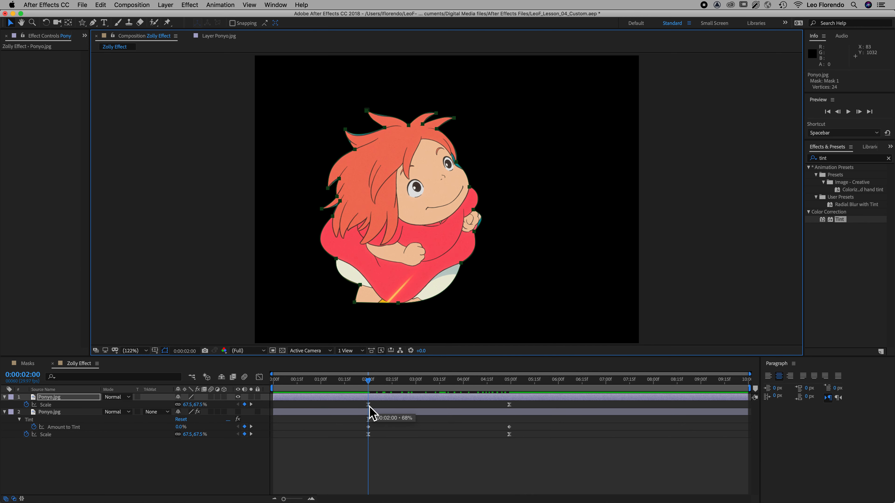
left_click(369, 405)
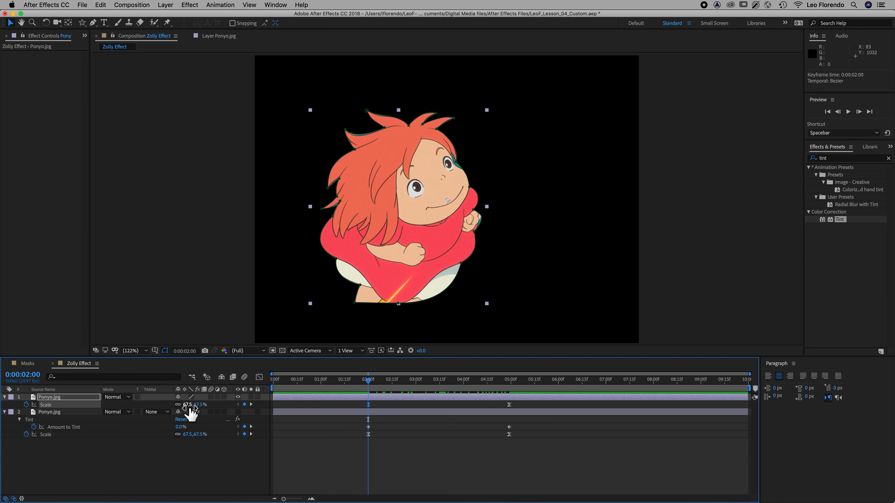
key("k")
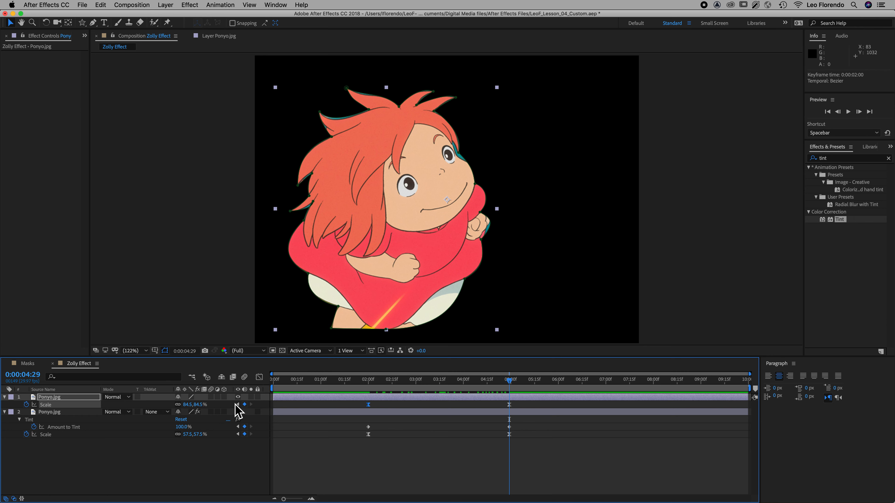
Make the background Ponyo.jpg layer visible again, clear the selection, and preview the full effect from 0:00
left_click(238, 412)
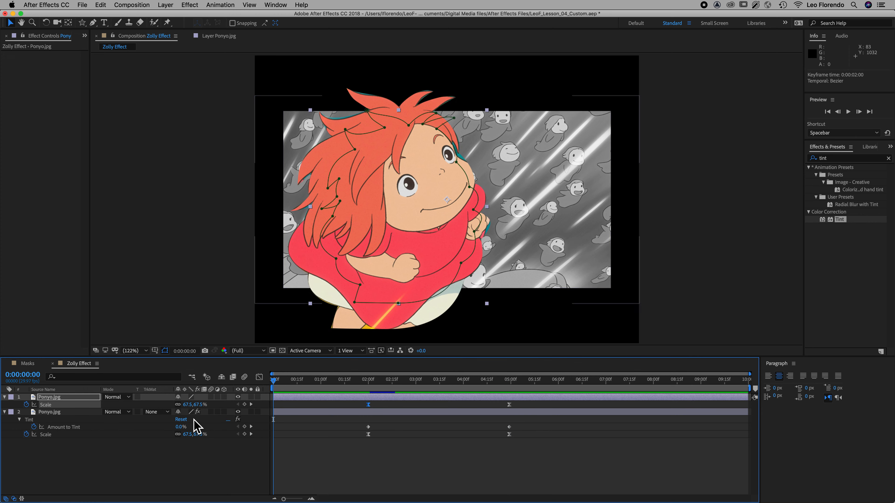
key("Home")
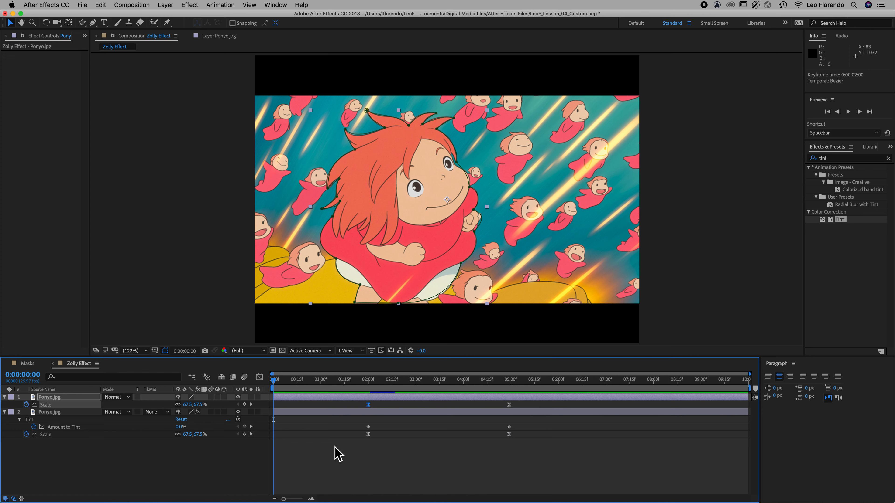
left_click(169, 270)
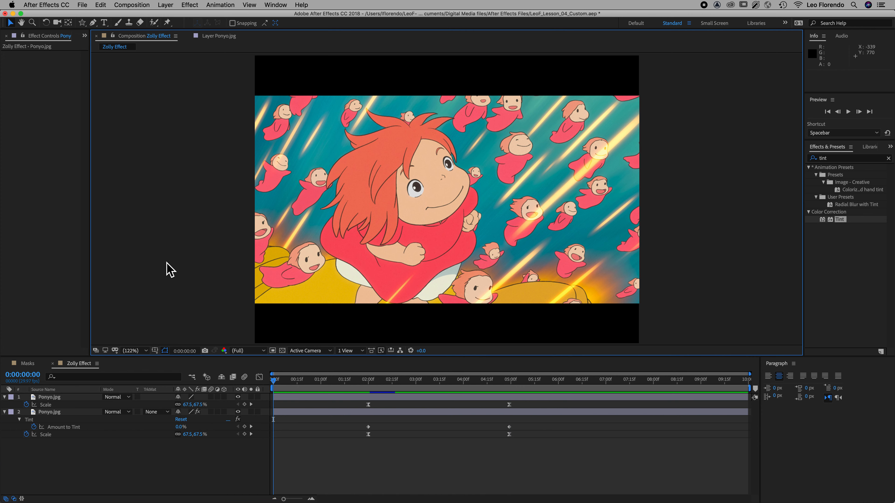
key("space")
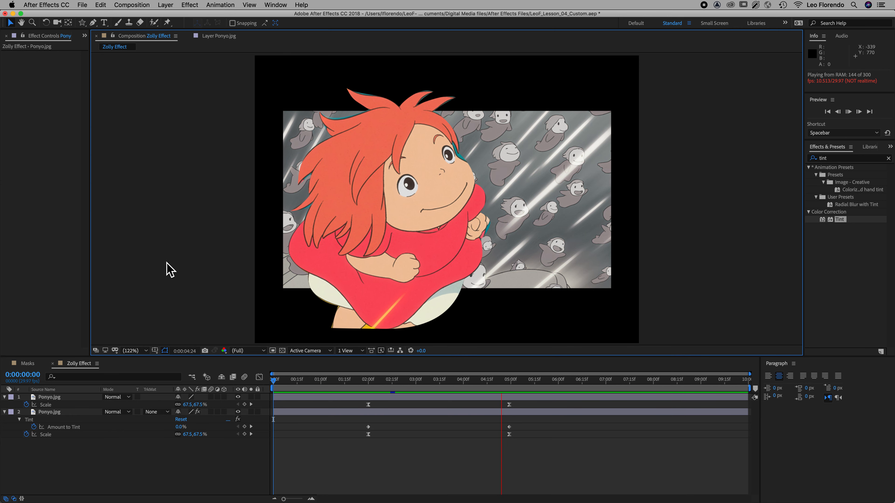
key("space")
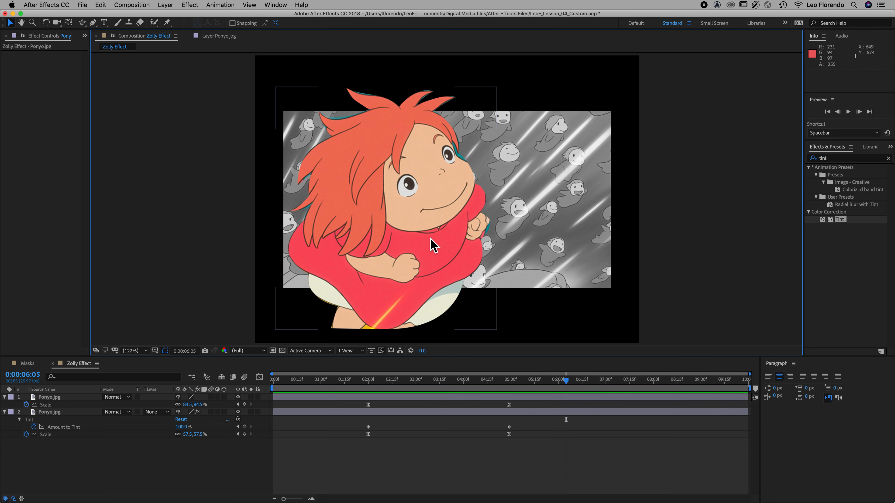
left_click_drag(569, 384, 492, 404)
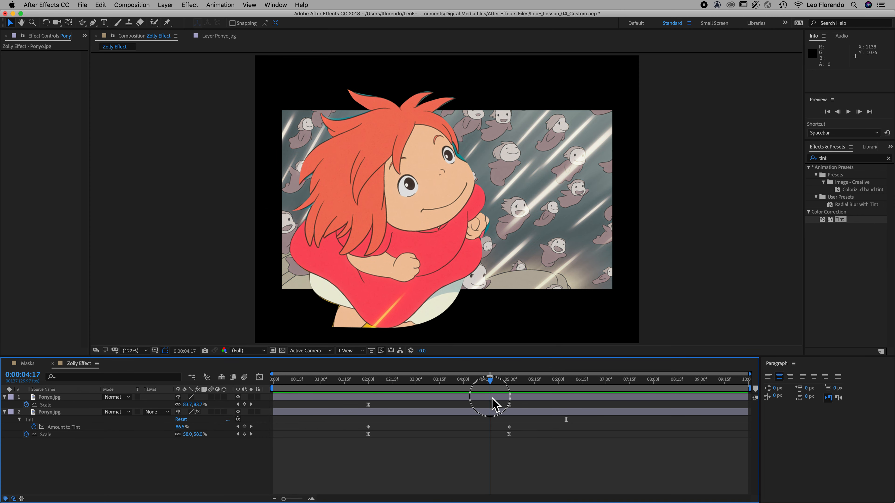